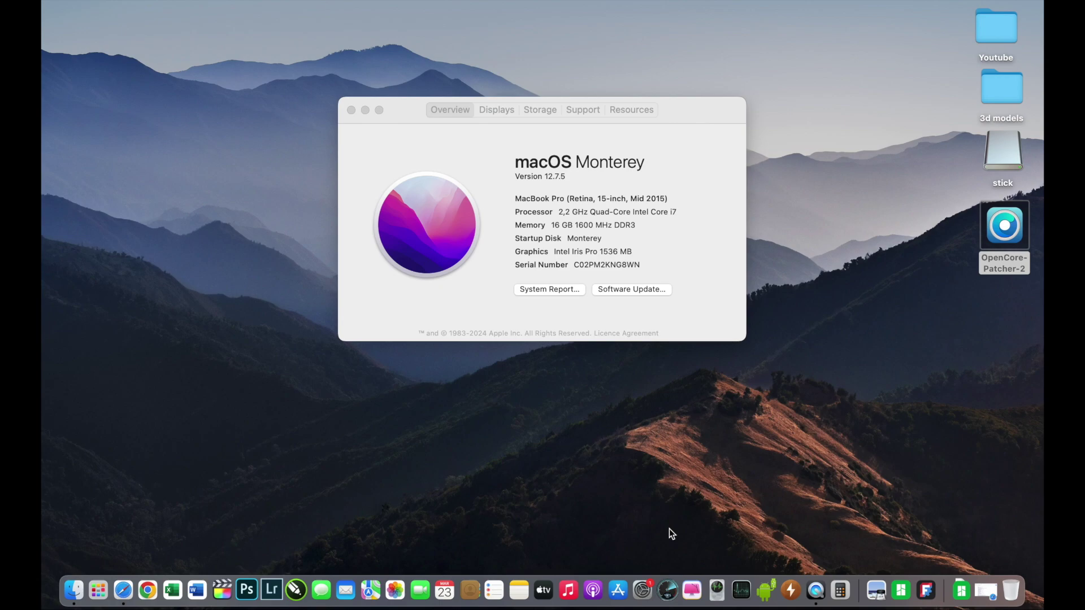
Step: Switch to Safari and open the Dortania OpenCore Legacy Patcher search result in a new browser tab
{"action": "left_click", "coordinate": [122, 590]}
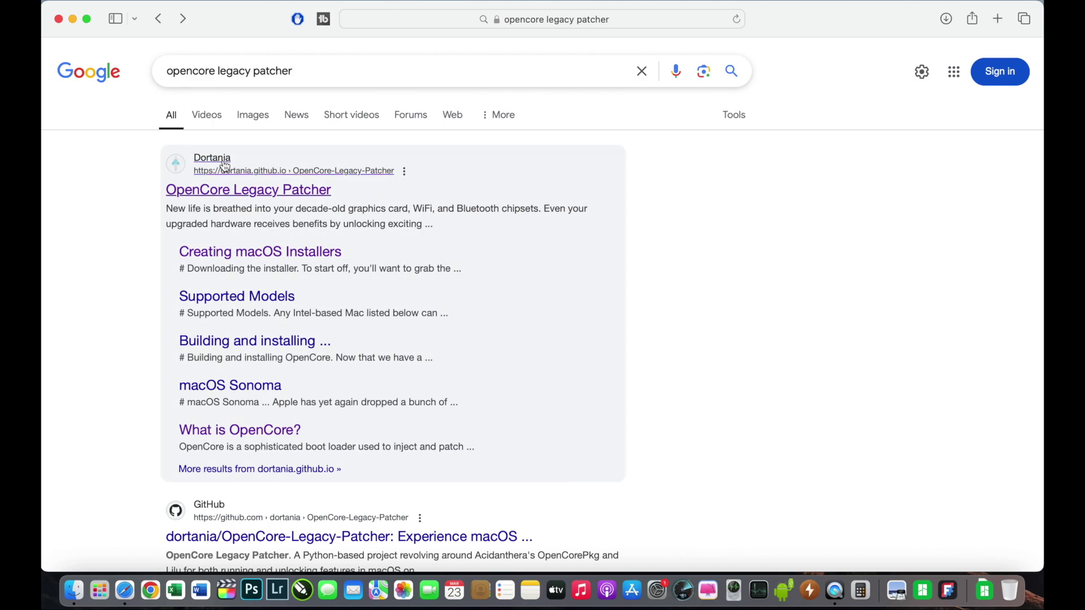
{"action": "scroll", "coordinate": [271, 192], "scroll_direction": "down", "scroll_amount": 1}
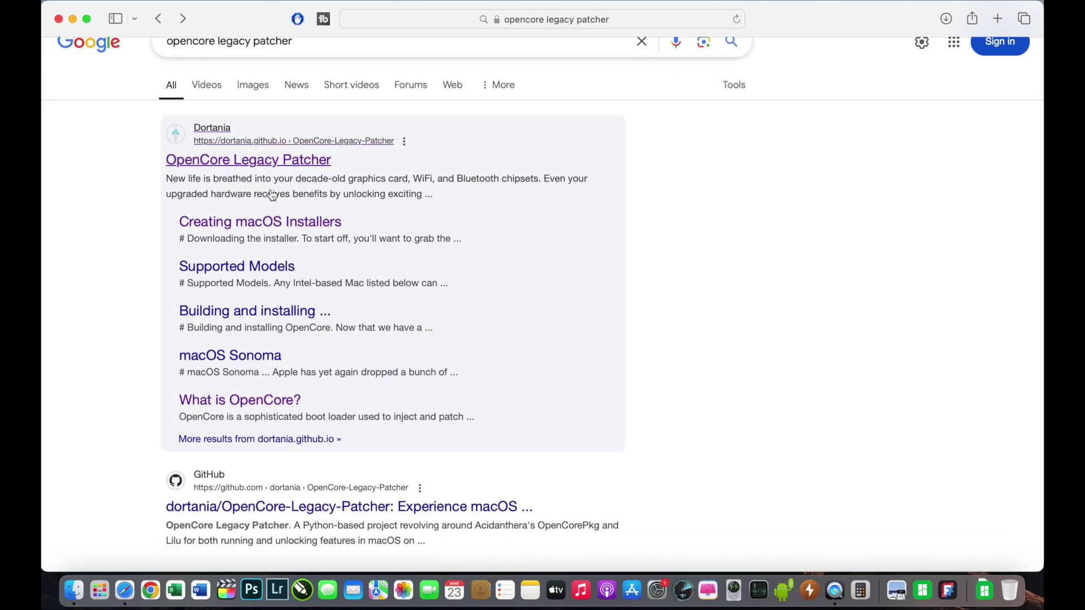
{"action": "right_click", "coordinate": [267, 168]}
{"action": "left_click", "coordinate": [290, 166]}
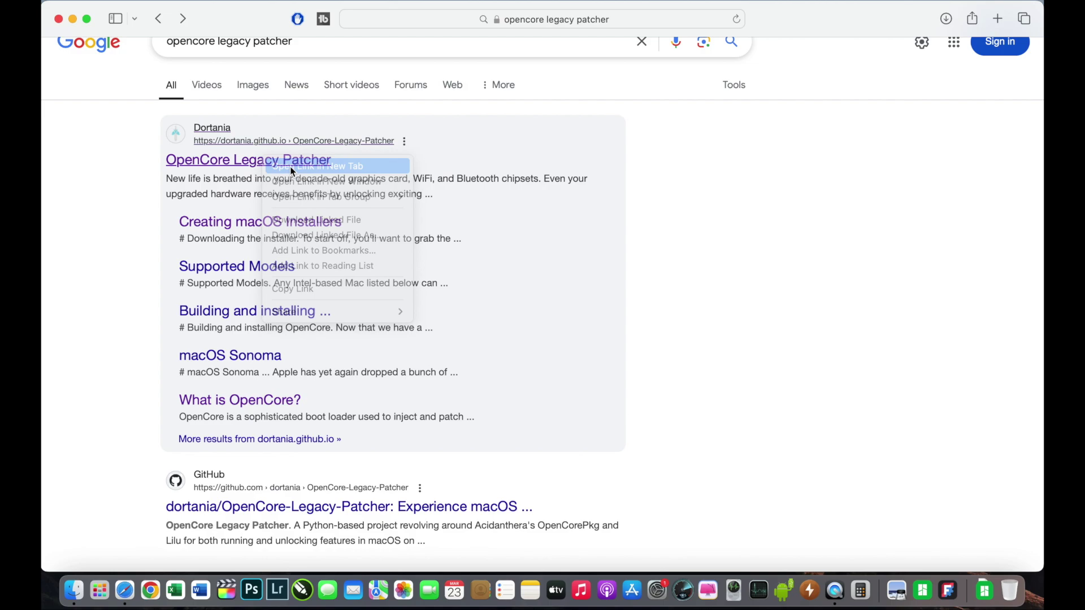
{"action": "left_click", "coordinate": [757, 44]}
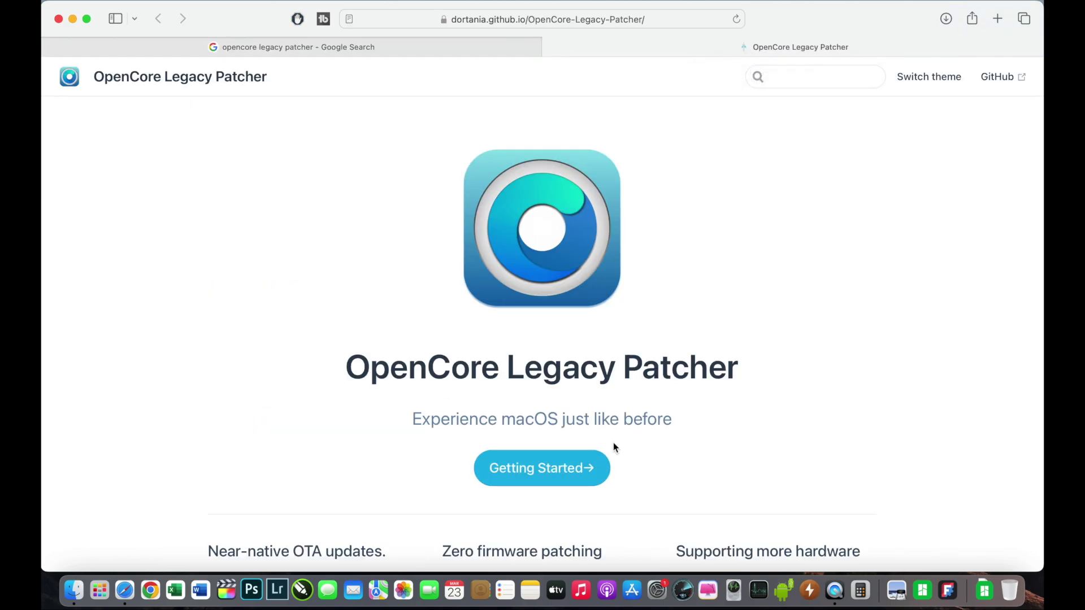
Step: Follow the getting-started guide to the GitHub releases page, examine the 2.2.0 release assets, and minimize the browser
{"action": "left_click", "coordinate": [557, 471]}
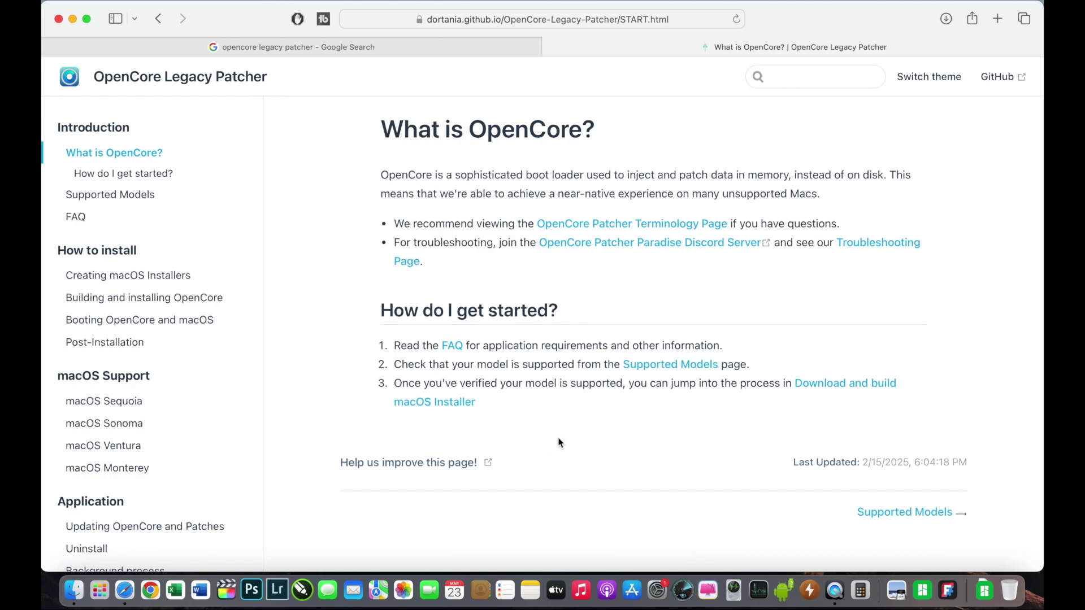
{"action": "left_click", "coordinate": [801, 389]}
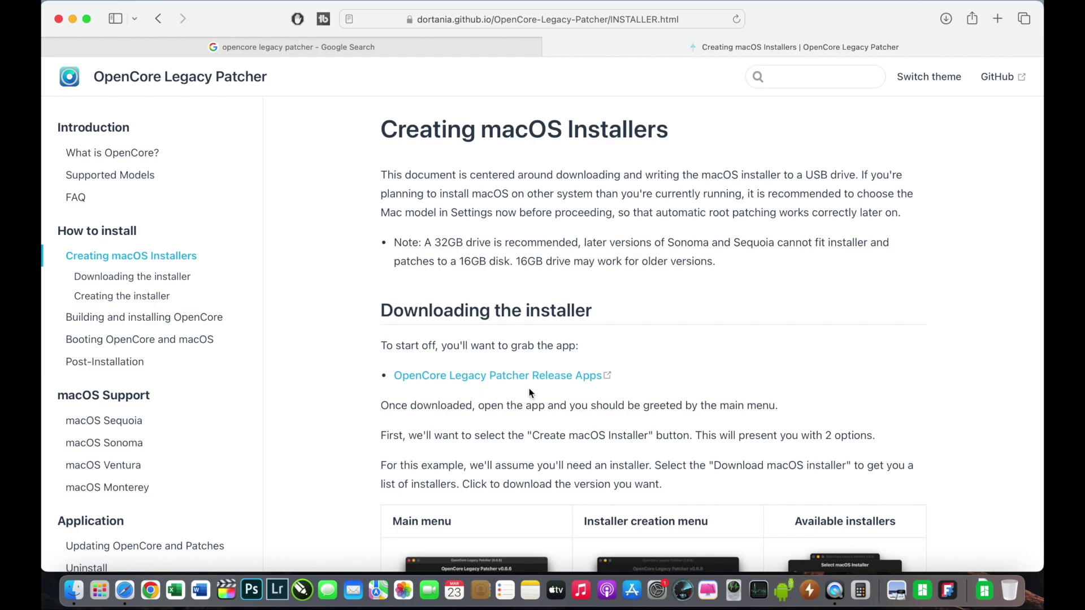
{"action": "left_click", "coordinate": [580, 376]}
{"action": "scroll", "coordinate": [580, 379], "scroll_direction": "down", "scroll_amount": 10}
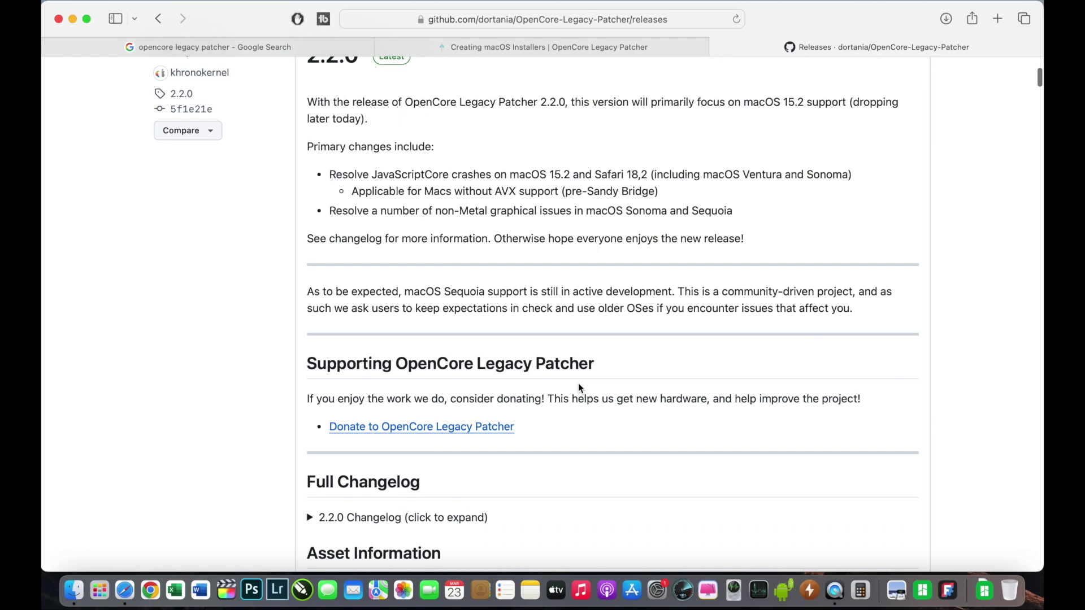
{"action": "scroll", "coordinate": [578, 390], "scroll_direction": "down", "scroll_amount": 5}
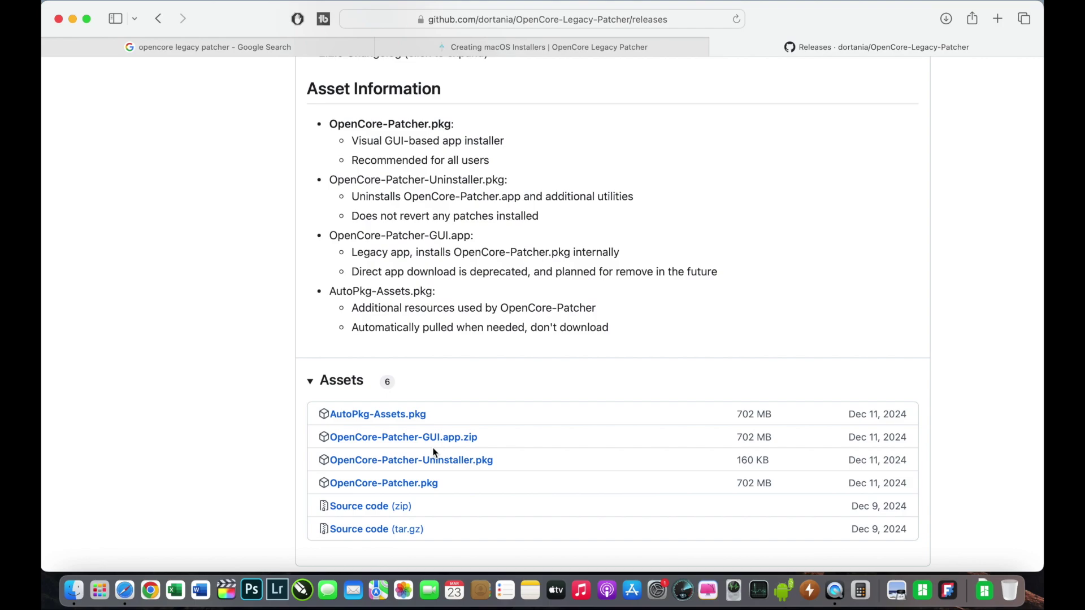
{"action": "left_click", "coordinate": [73, 20]}
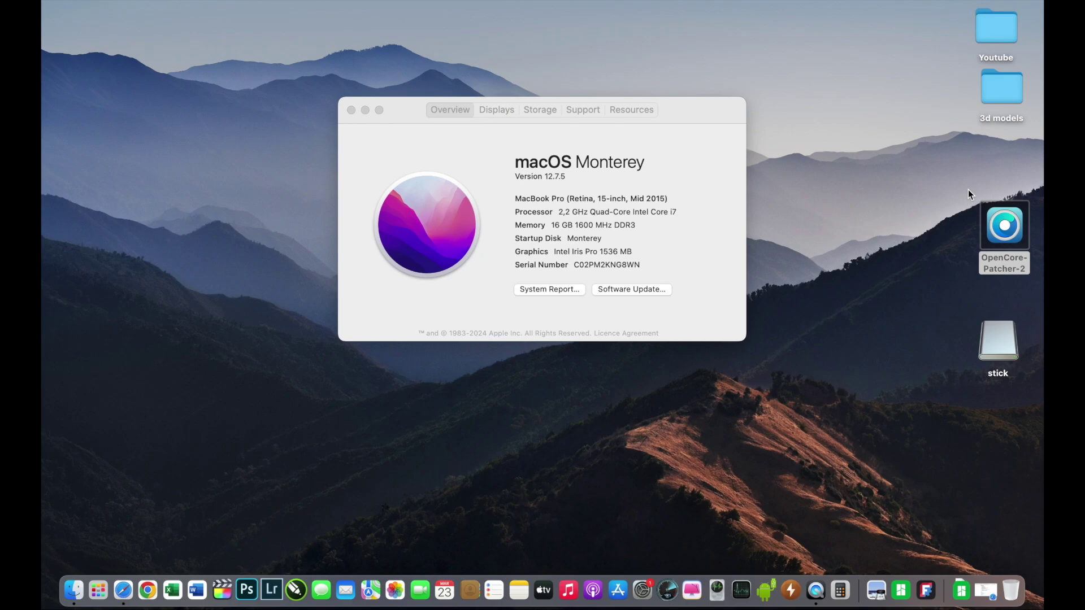
Step: Launch OpenCore-Patcher-2 from the desktop and authorize its additional components with the account password
{"action": "double_click", "coordinate": [1005, 227]}
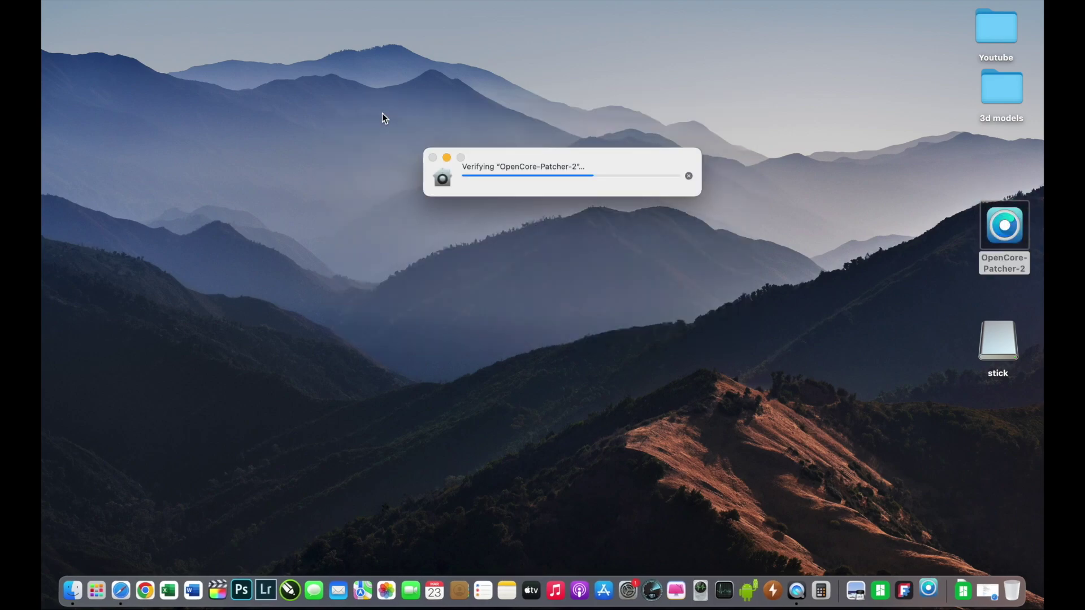
{"action": "left_click", "coordinate": [584, 262]}
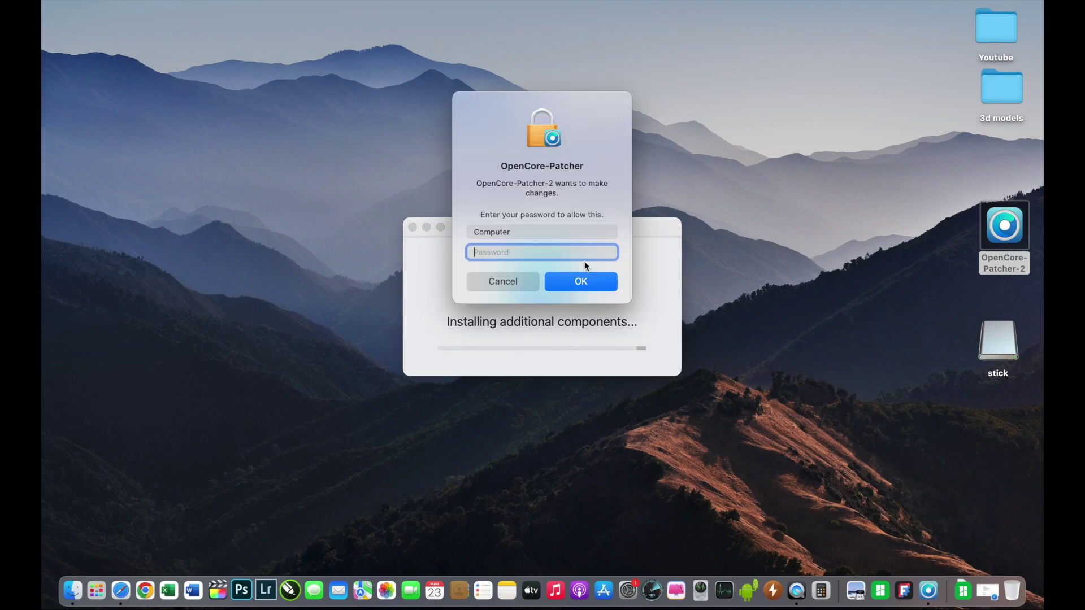
{"action": "type", "text": "••••••"}
{"action": "left_click", "coordinate": [578, 279]}
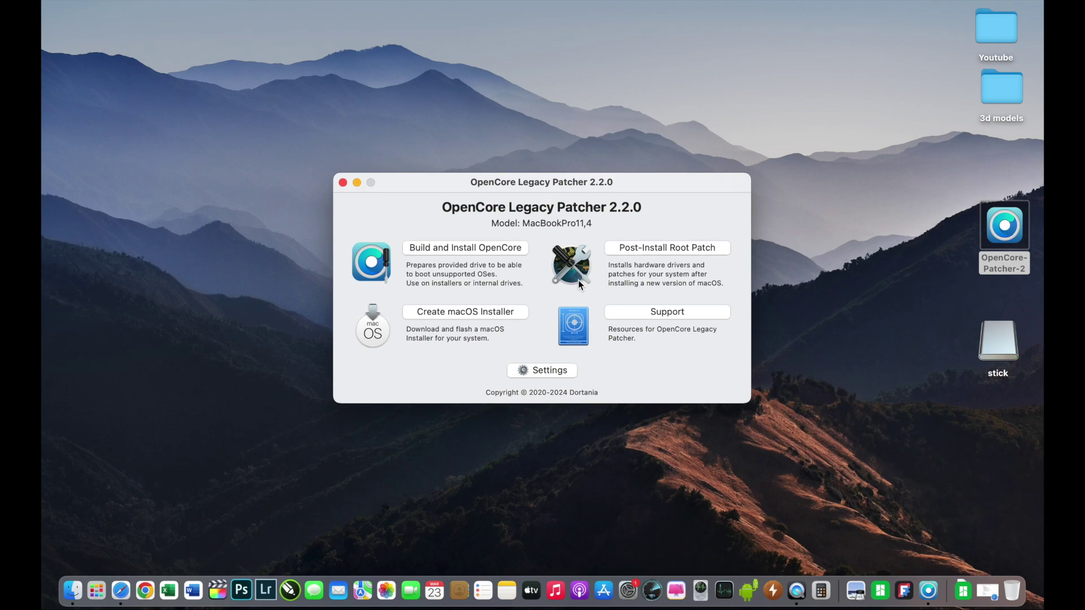
Step: Download the macOS Sequoia 15.3.2 installer through the macOS installer creation option
{"action": "left_click", "coordinate": [461, 314]}
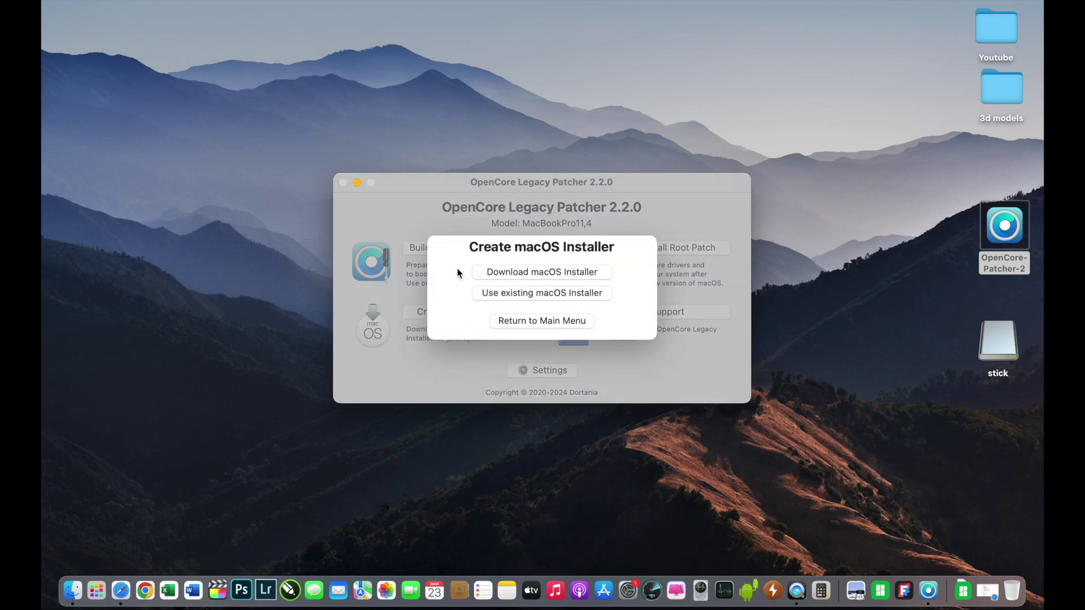
{"action": "left_click", "coordinate": [593, 273]}
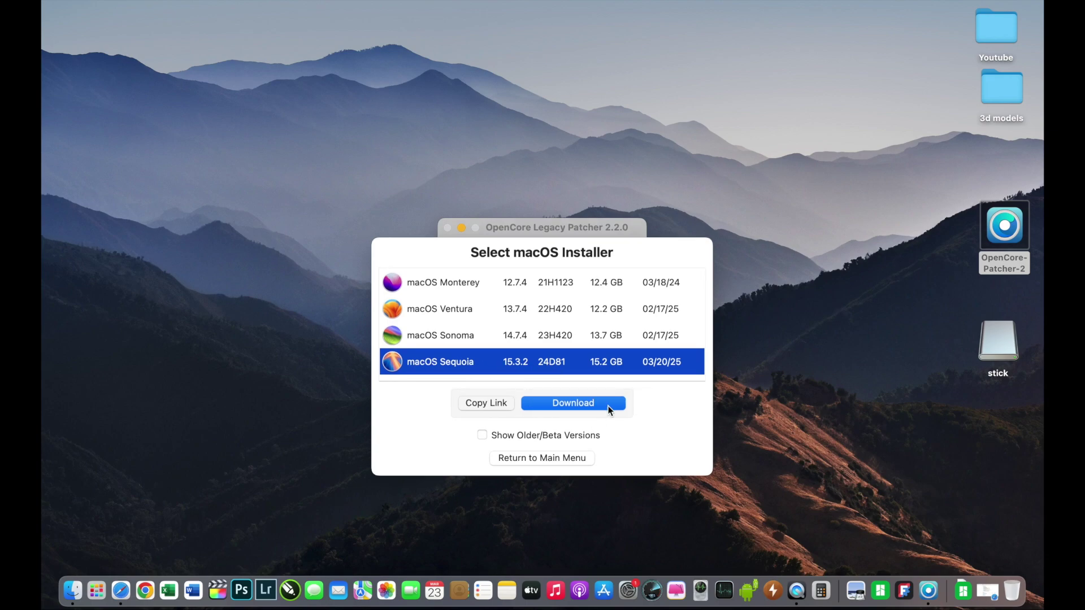
{"action": "left_click", "coordinate": [570, 403]}
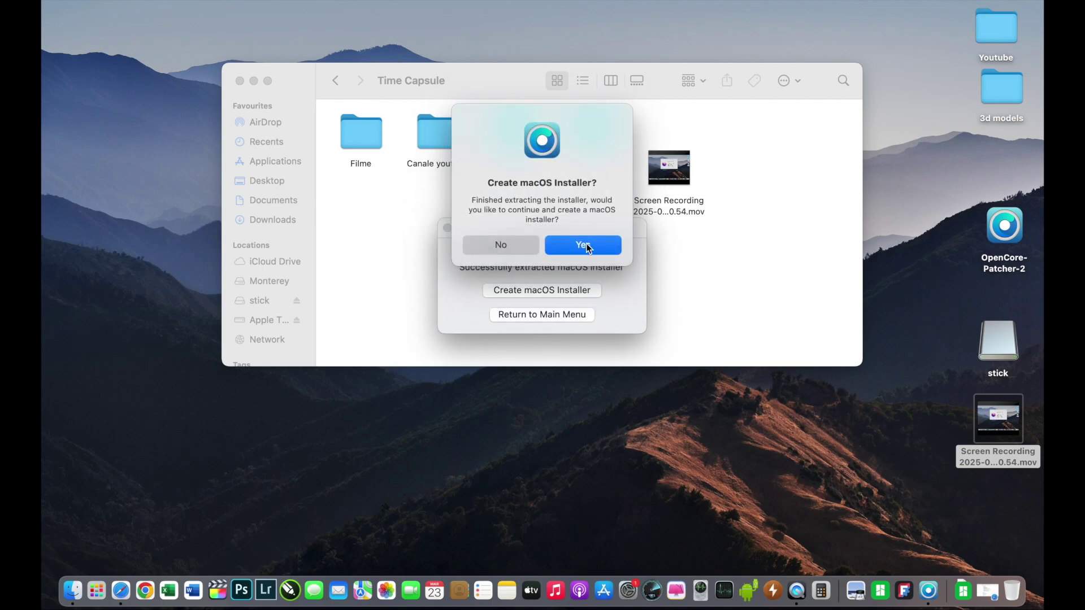
Step: Create the macOS Sequoia 15.3.2 installer on the ADATA USB Flash Drive, agreeing to erase the drive
{"action": "left_click", "coordinate": [587, 245]}
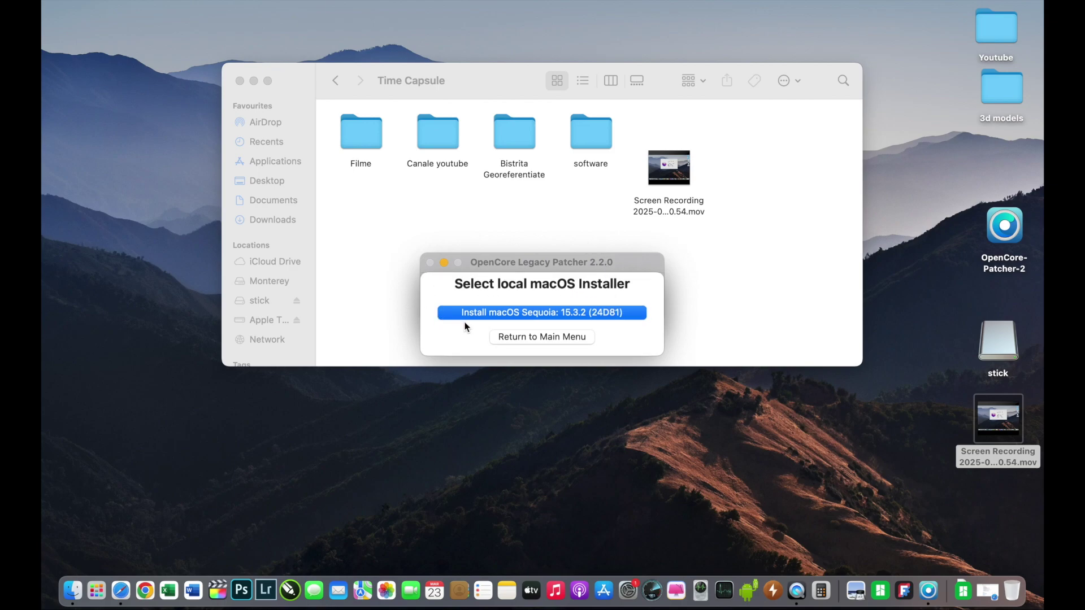
{"action": "left_click", "coordinate": [538, 313]}
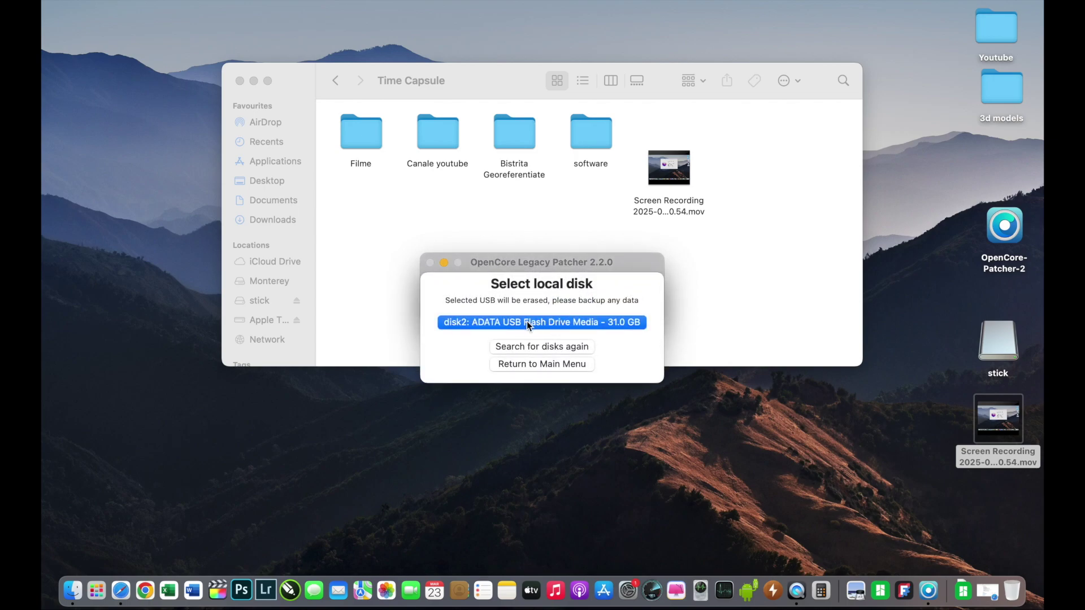
{"action": "left_click", "coordinate": [526, 321]}
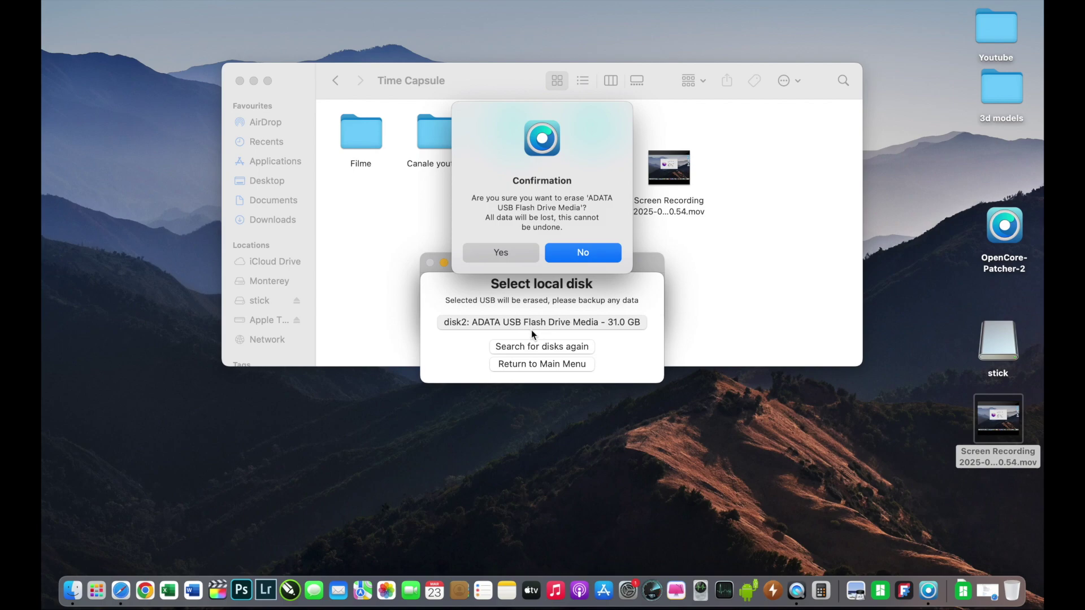
{"action": "left_click", "coordinate": [500, 253]}
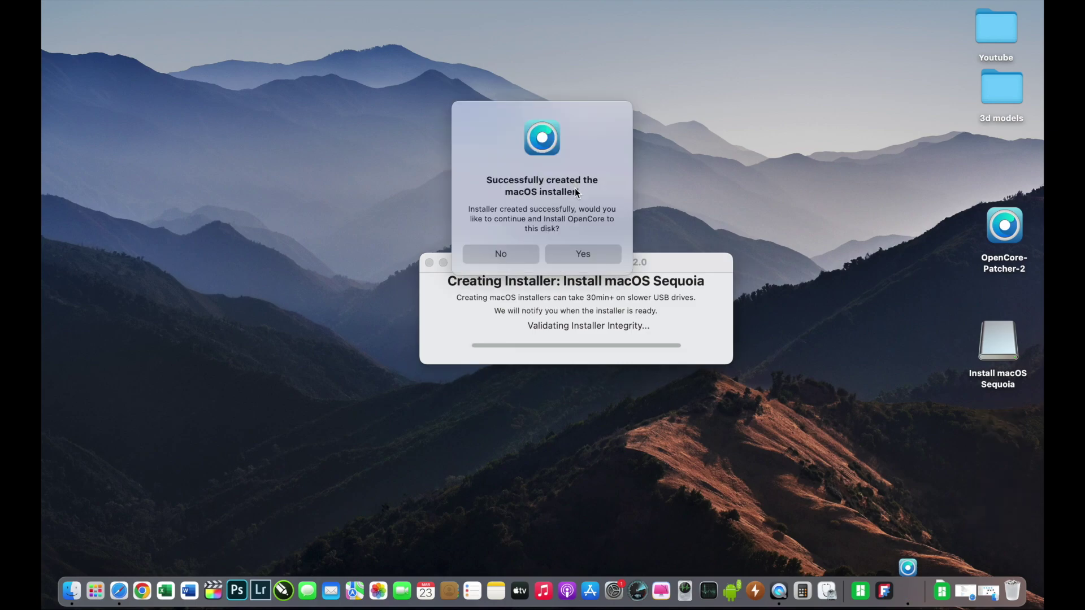
Step: Build OpenCore and install it to the disk2s1 EFI volume of the ADATA USB Flash Drive
{"action": "left_click", "coordinate": [588, 255]}
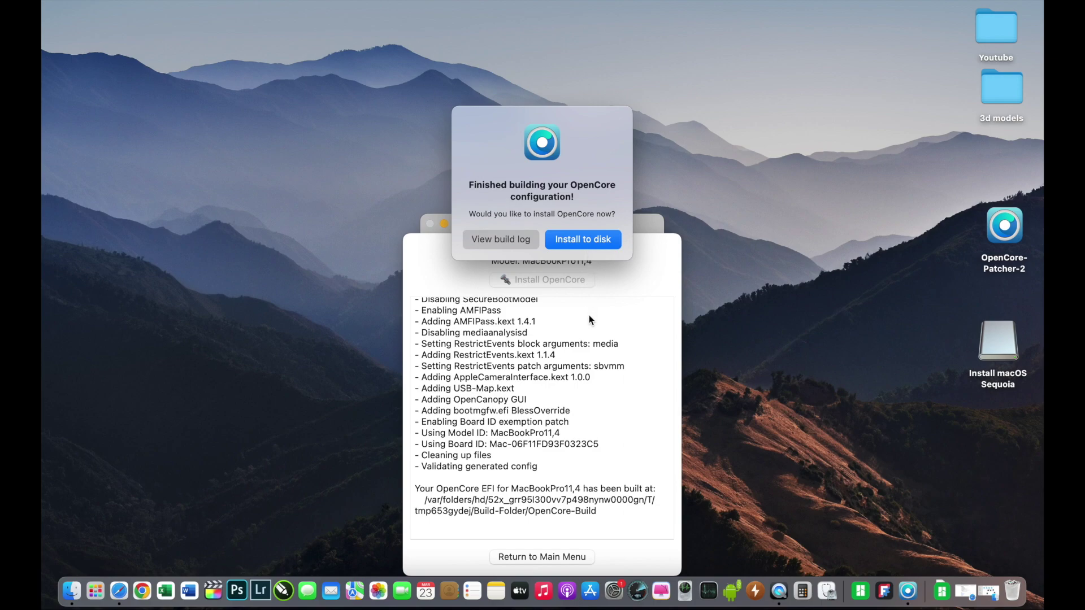
{"action": "left_click", "coordinate": [581, 240]}
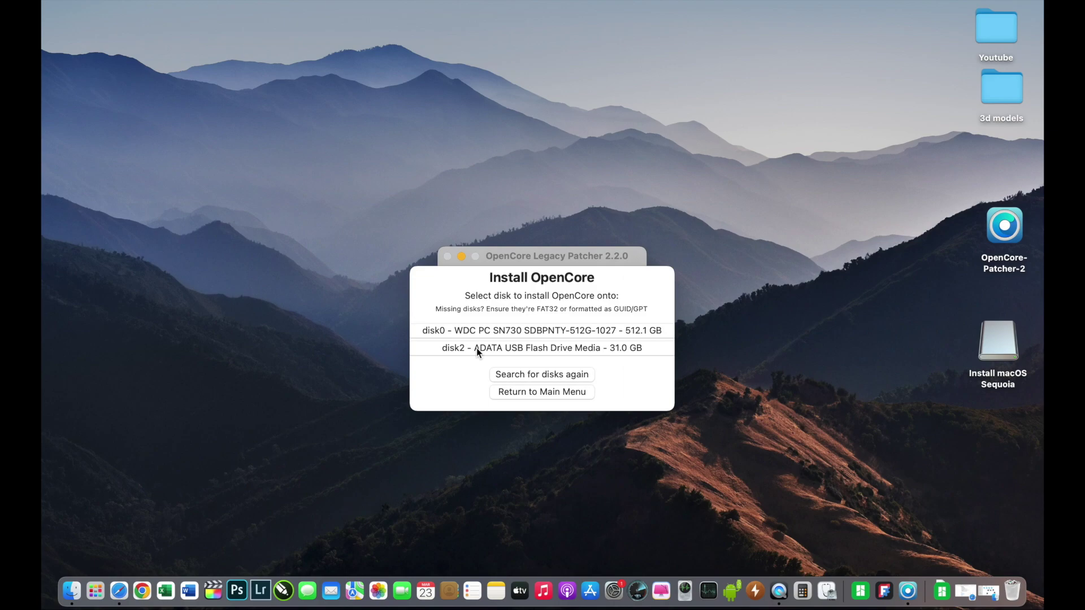
{"action": "left_click", "coordinate": [507, 349]}
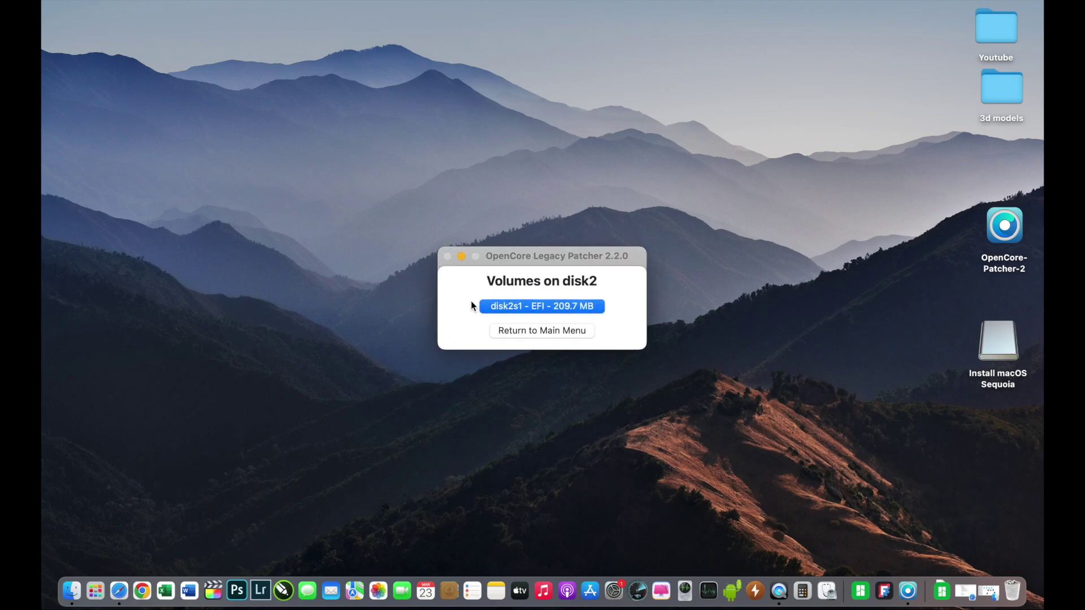
{"action": "left_click", "coordinate": [551, 307]}
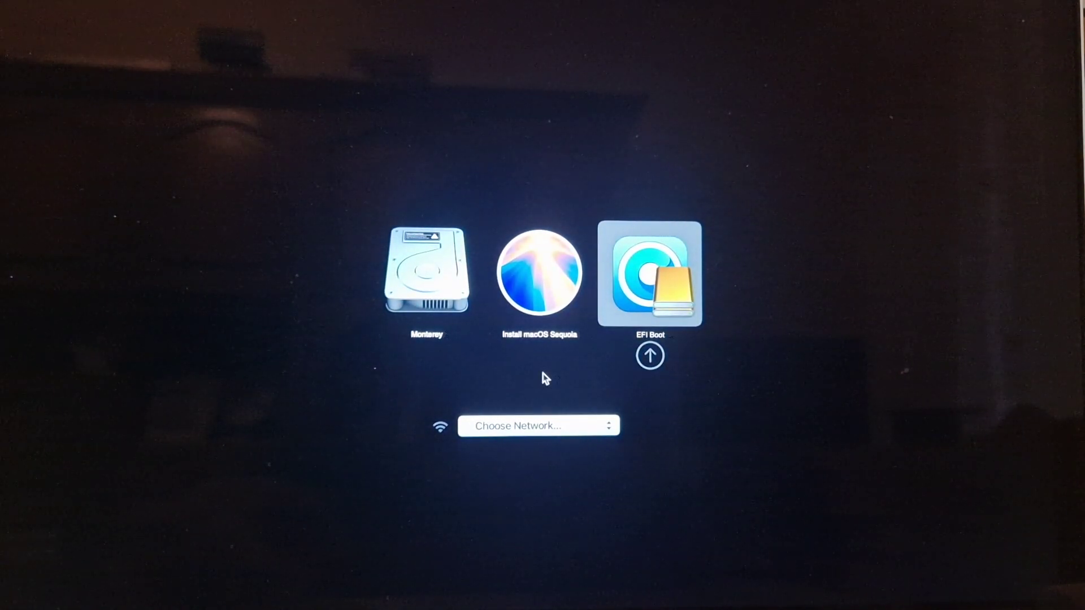
Step: Boot the Mac from EFI Boot and start Install macOS Sequoia from the OpenCore boot picker
{"action": "key", "text": "Right"}
{"action": "key", "text": "Right"}
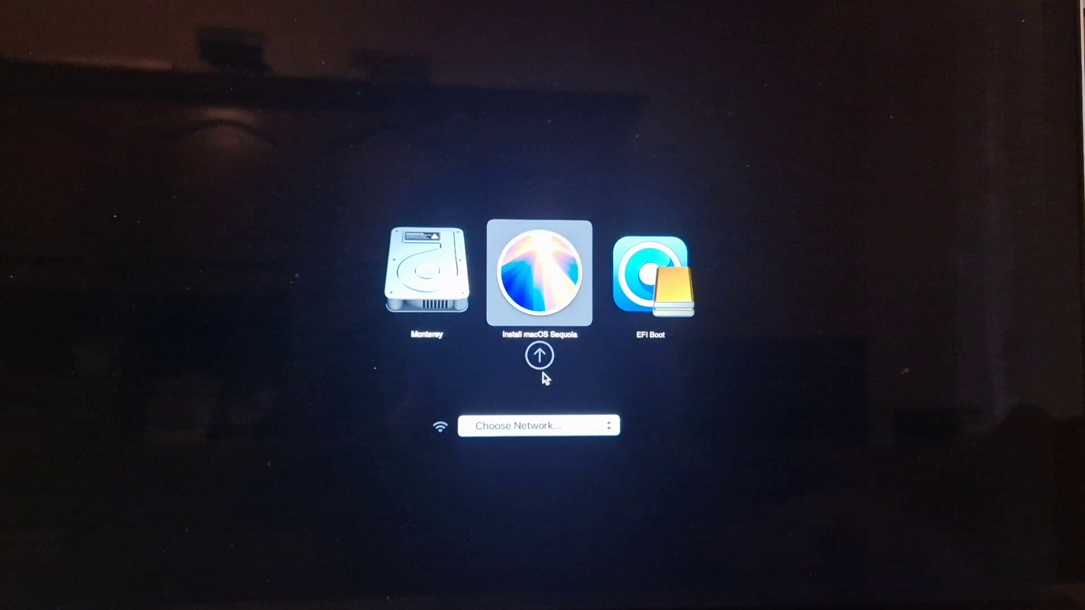
{"action": "key", "text": "Right"}
{"action": "key", "text": "Return"}
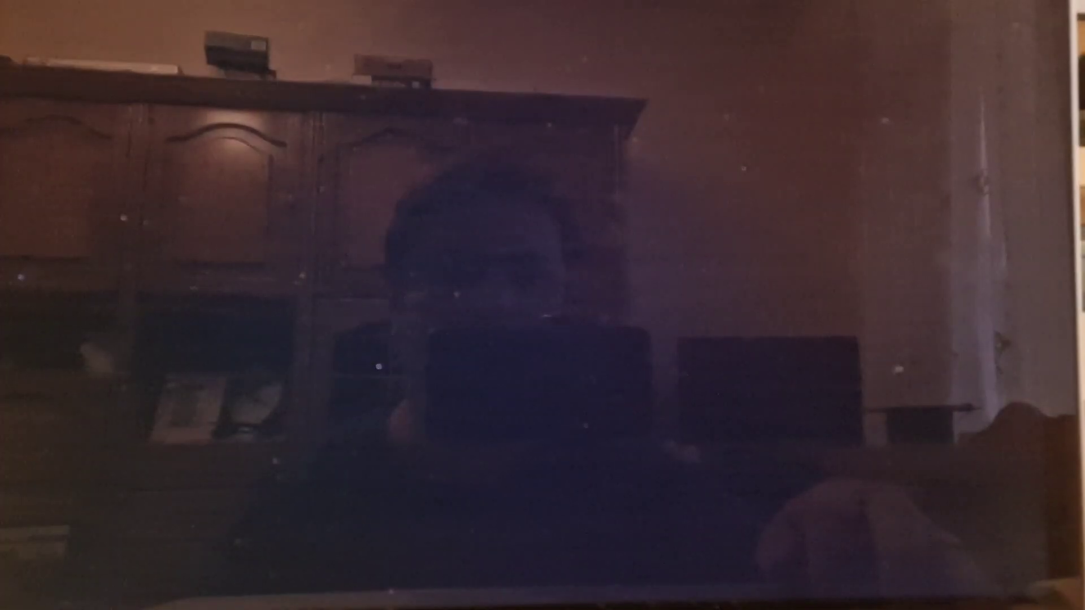
{"action": "key", "text": "Right"}
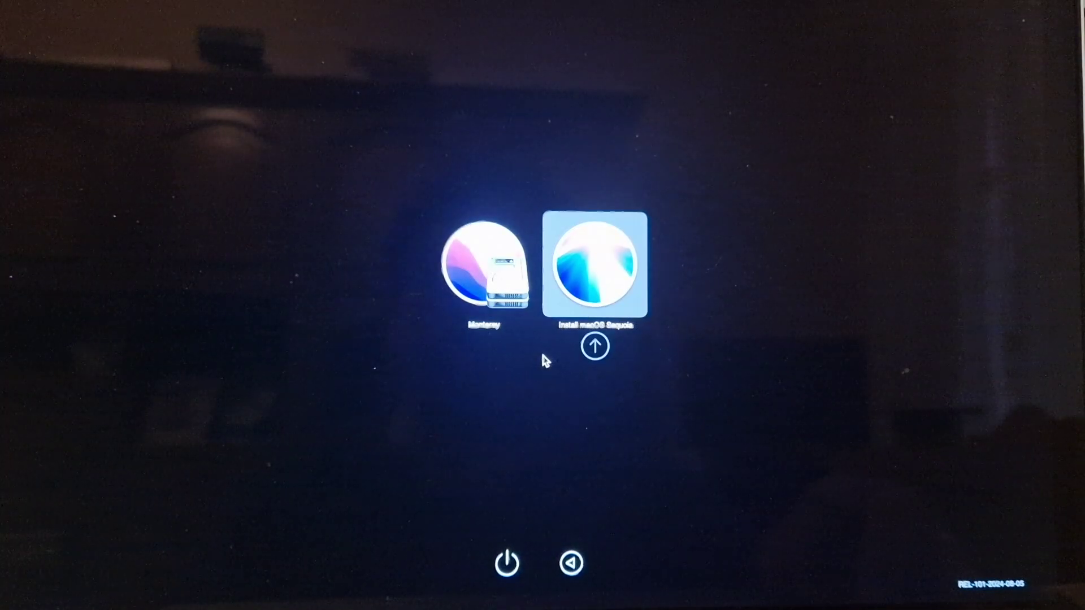
{"action": "key", "text": "Return"}
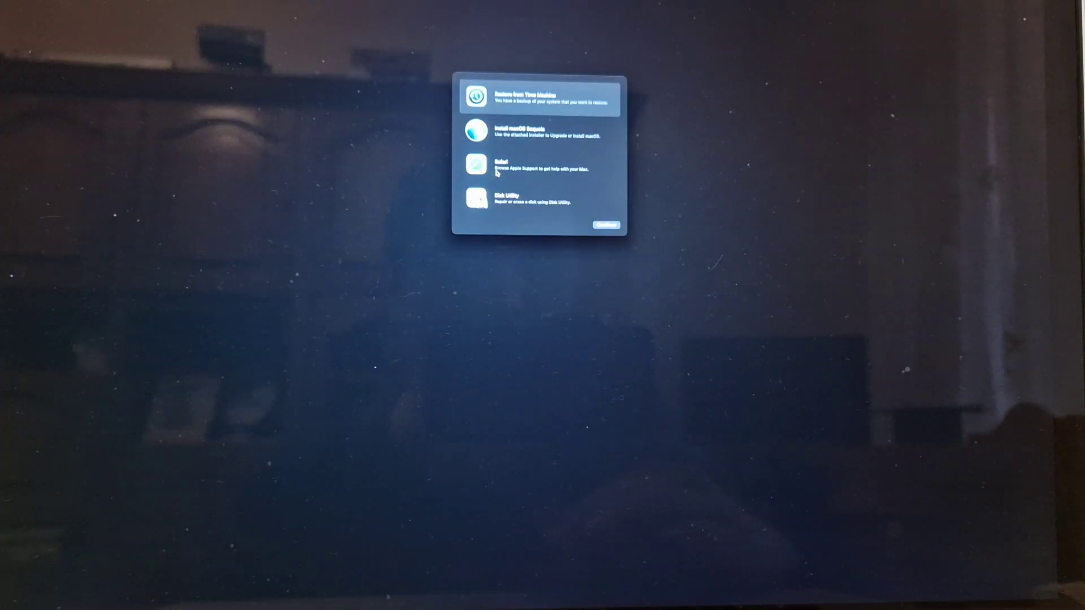
Step: Open Disk Utility from the recovery options and show all devices in its sidebar
{"action": "left_click", "coordinate": [504, 199]}
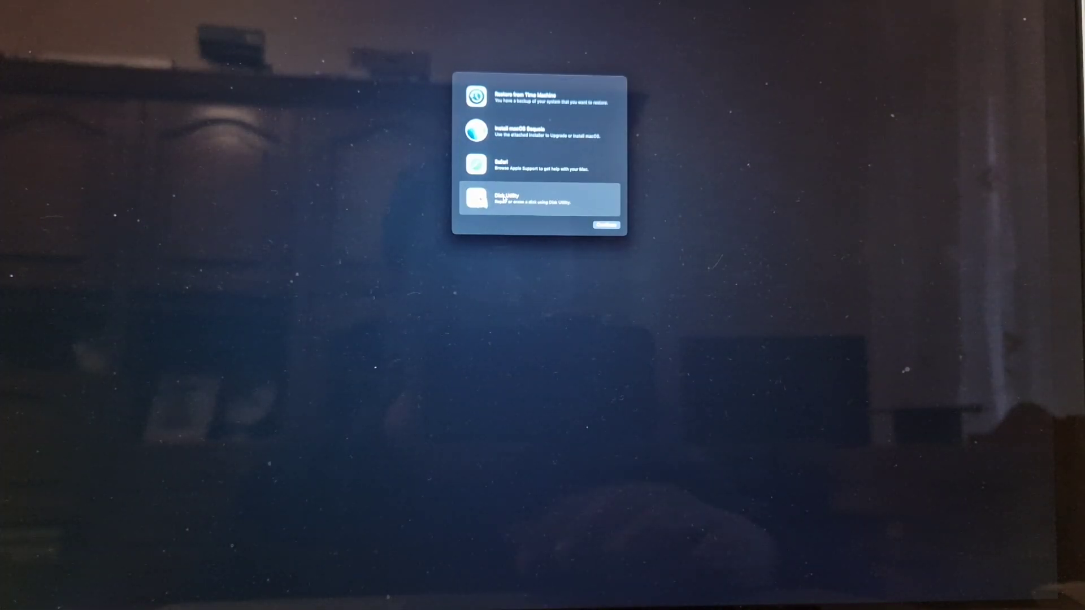
{"action": "left_click", "coordinate": [604, 226]}
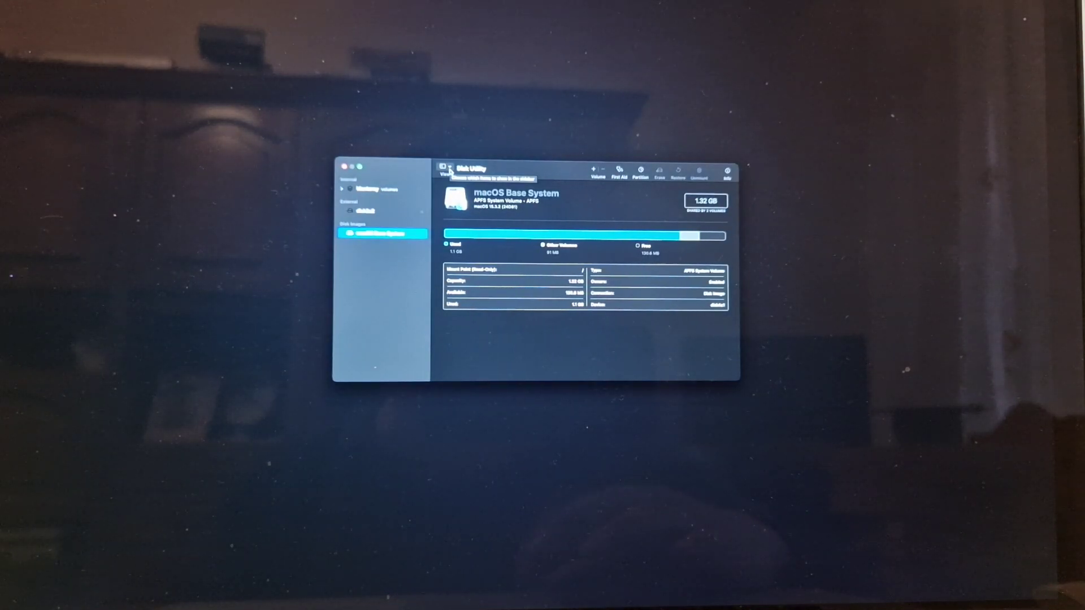
{"action": "left_click", "coordinate": [449, 170]}
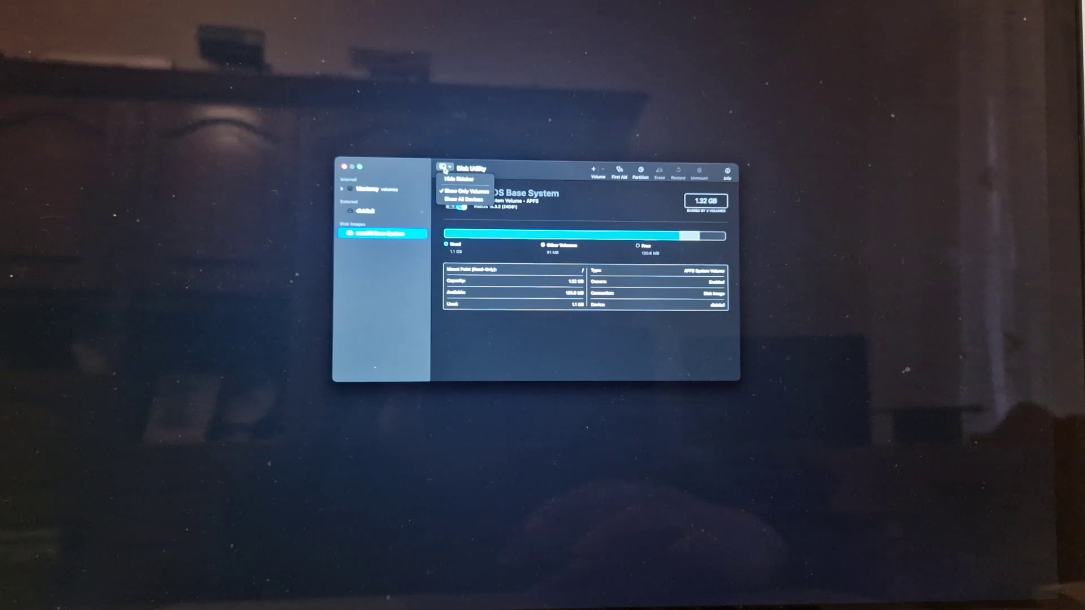
{"action": "left_click", "coordinate": [455, 200]}
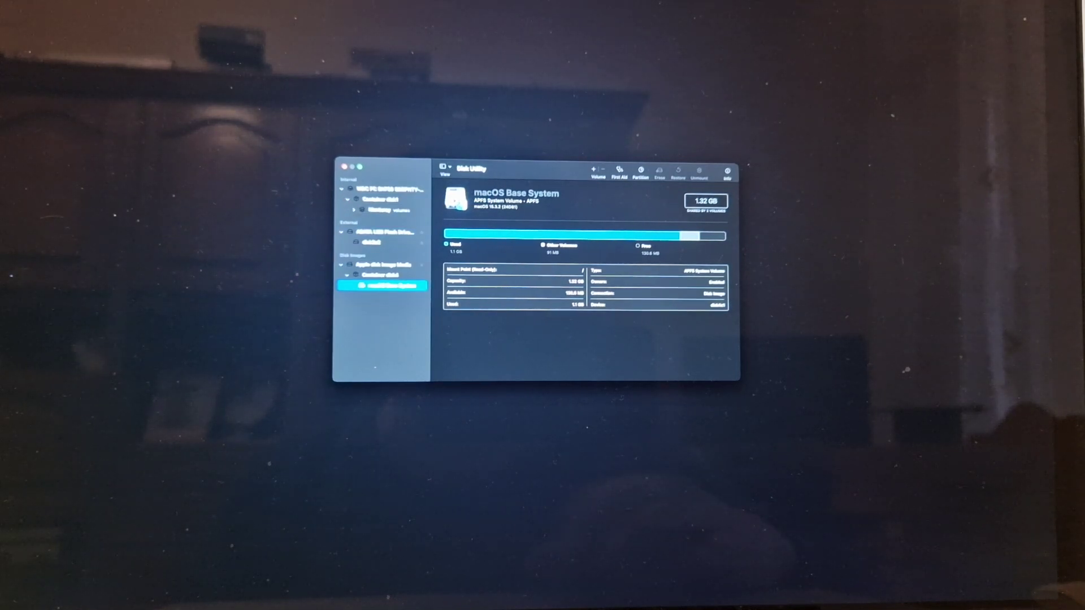
Step: Erase the internal WDC PC SN730 SDBPNTY-512G-1027 Media disk using the GUID Partition Map scheme
{"action": "left_click", "coordinate": [396, 191]}
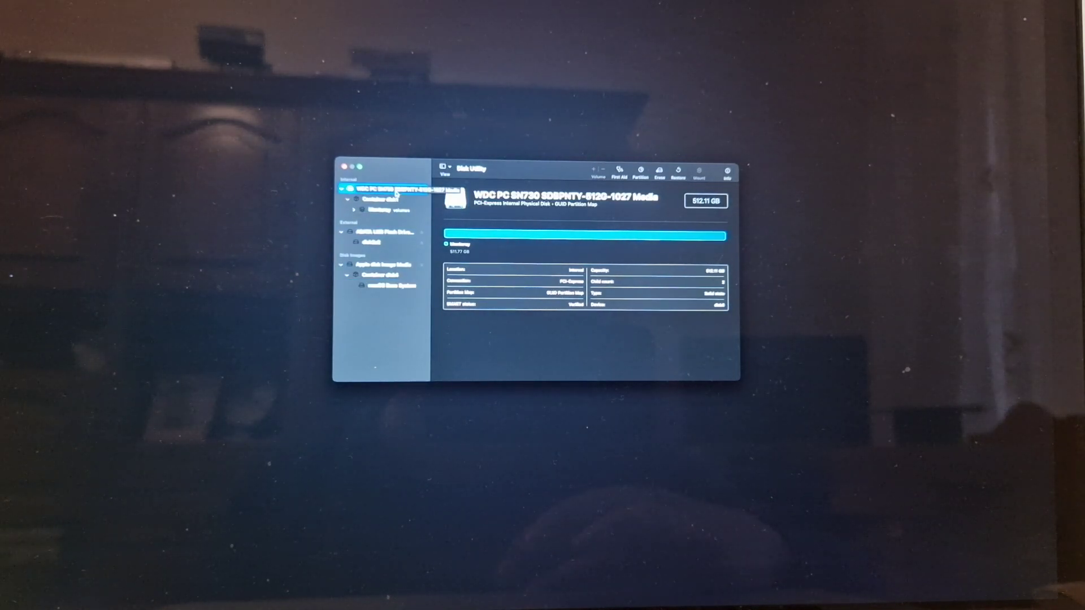
{"action": "left_click", "coordinate": [660, 172]}
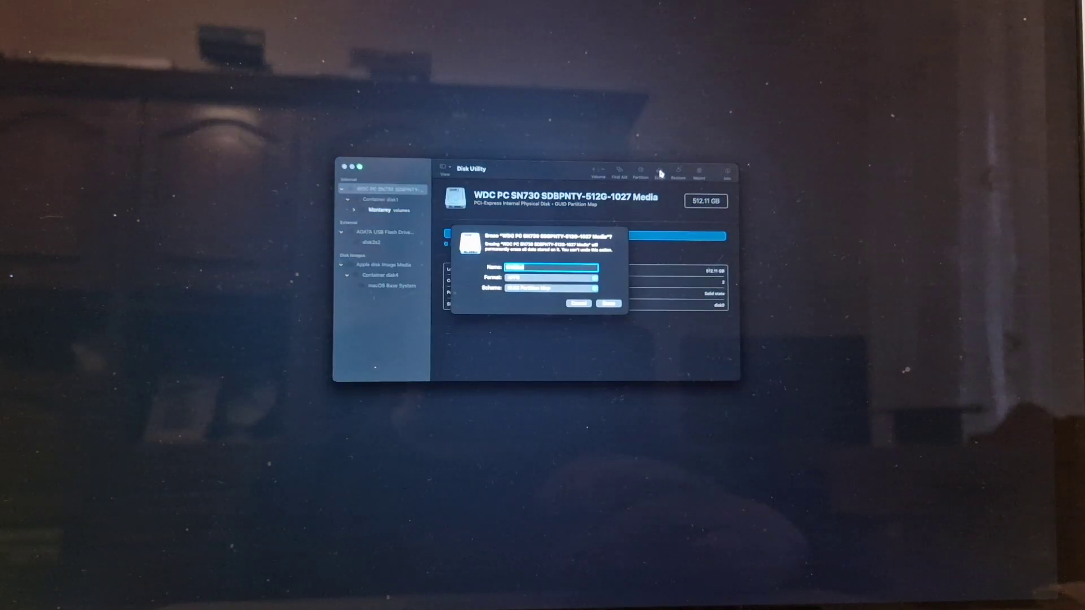
{"action": "left_click", "coordinate": [610, 305]}
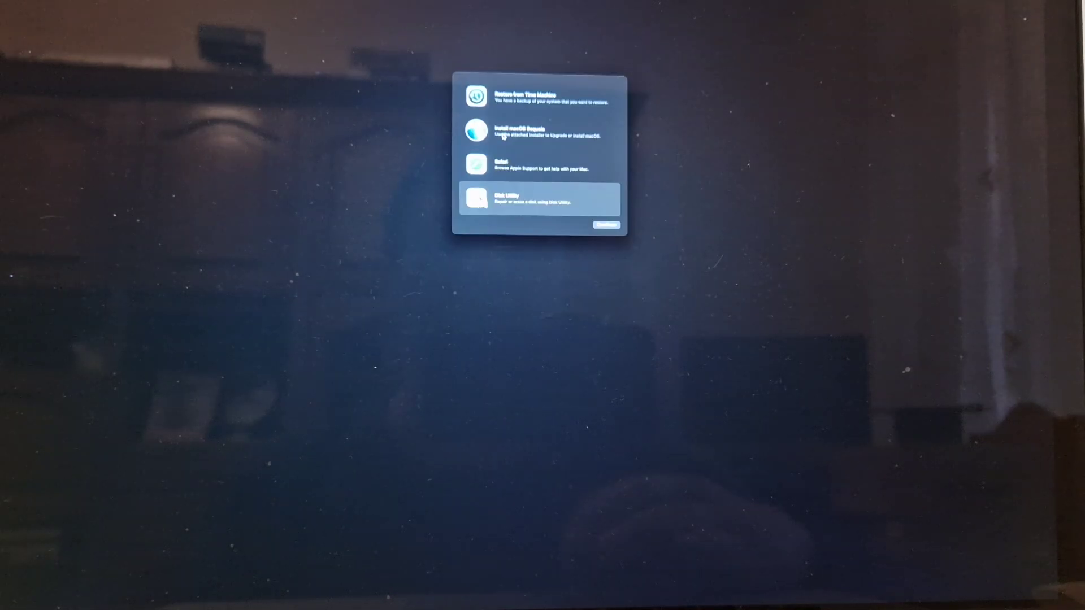
Step: Start the macOS Sequoia installer from the recovery options and agree to the software licence agreement
{"action": "left_click", "coordinate": [503, 136]}
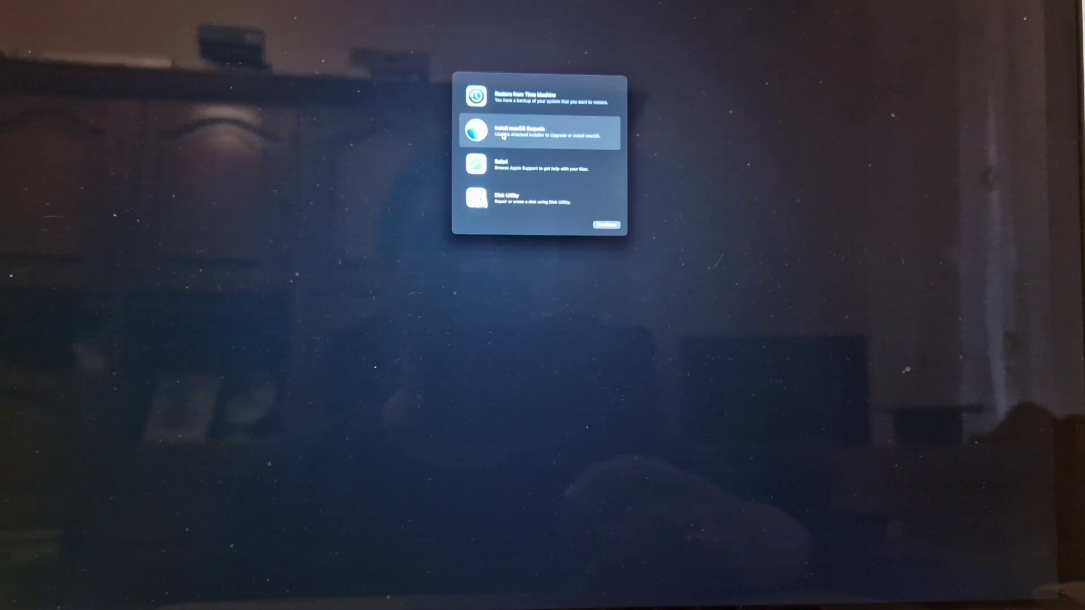
{"action": "left_click", "coordinate": [605, 224]}
{"action": "left_click", "coordinate": [547, 271]}
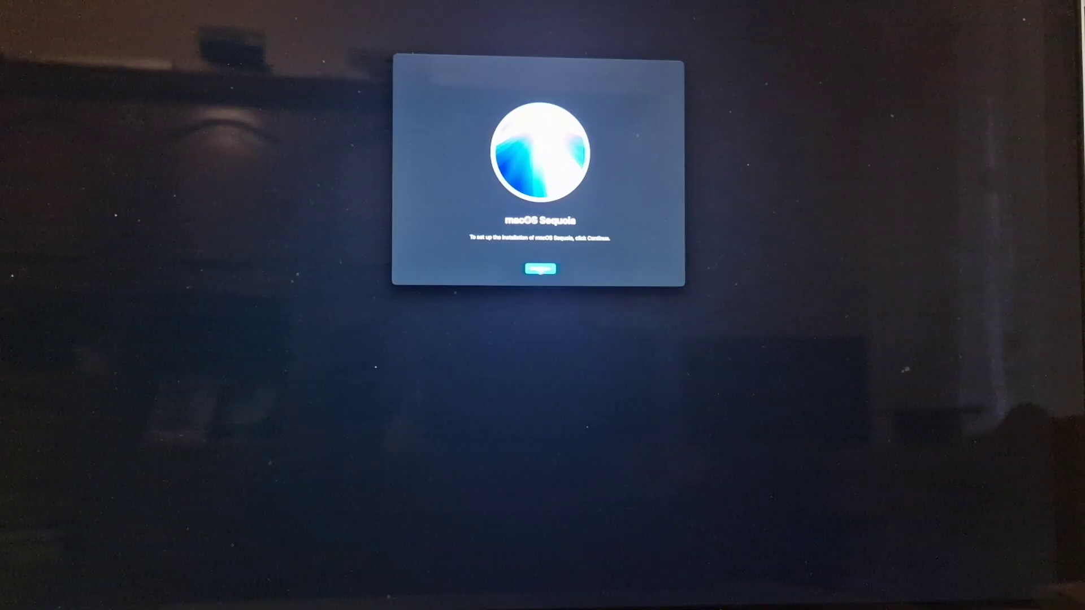
{"action": "left_click", "coordinate": [540, 270]}
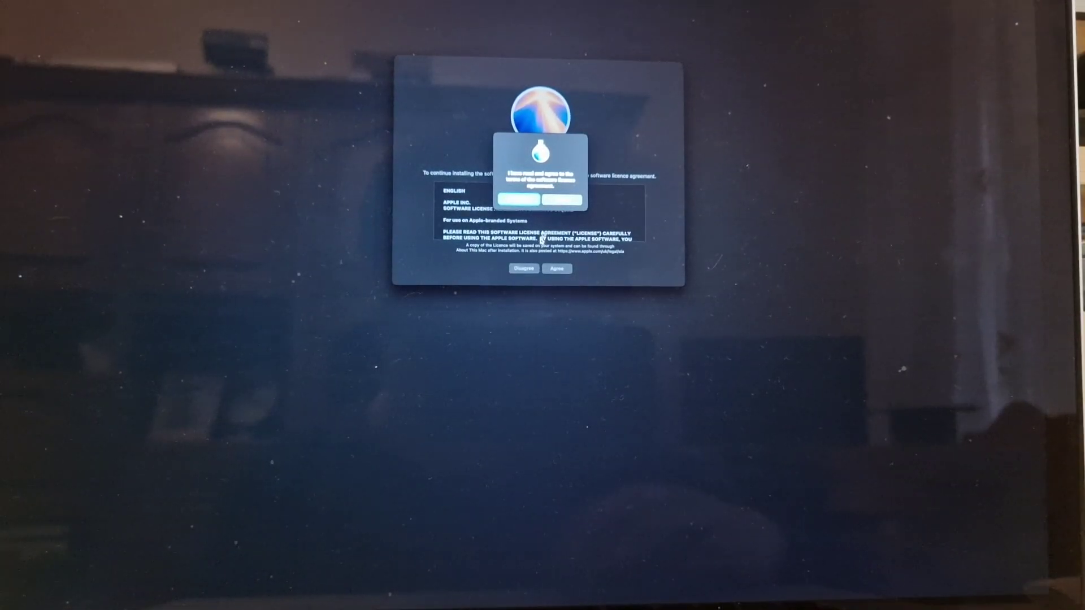
{"action": "left_click", "coordinate": [560, 200]}
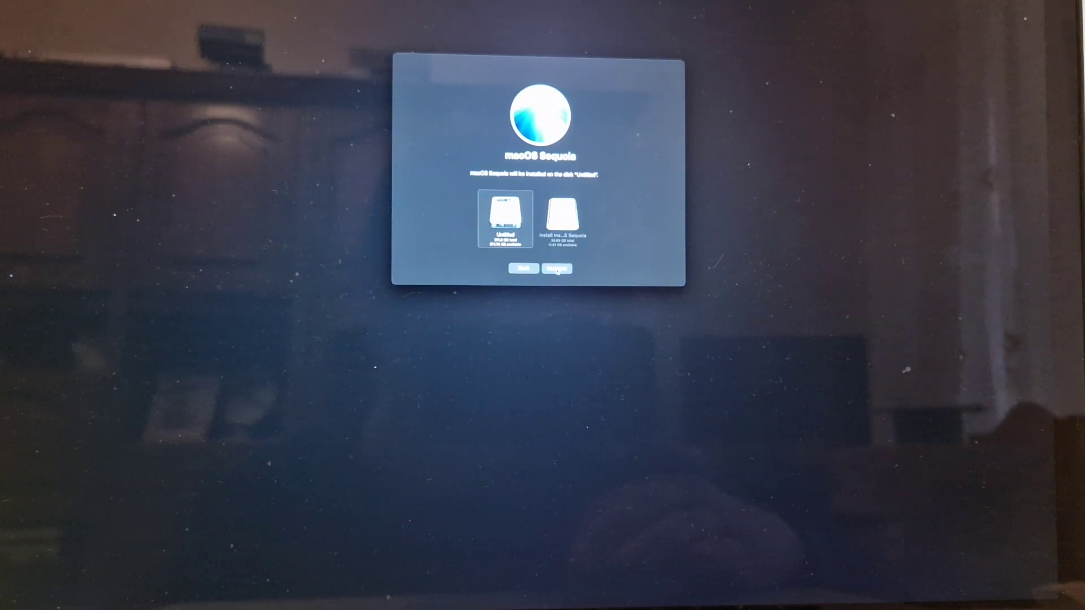
Step: Install macOS Sequoia on the Untitled disk, continuing without a connected power adapter
{"action": "left_click", "coordinate": [558, 269]}
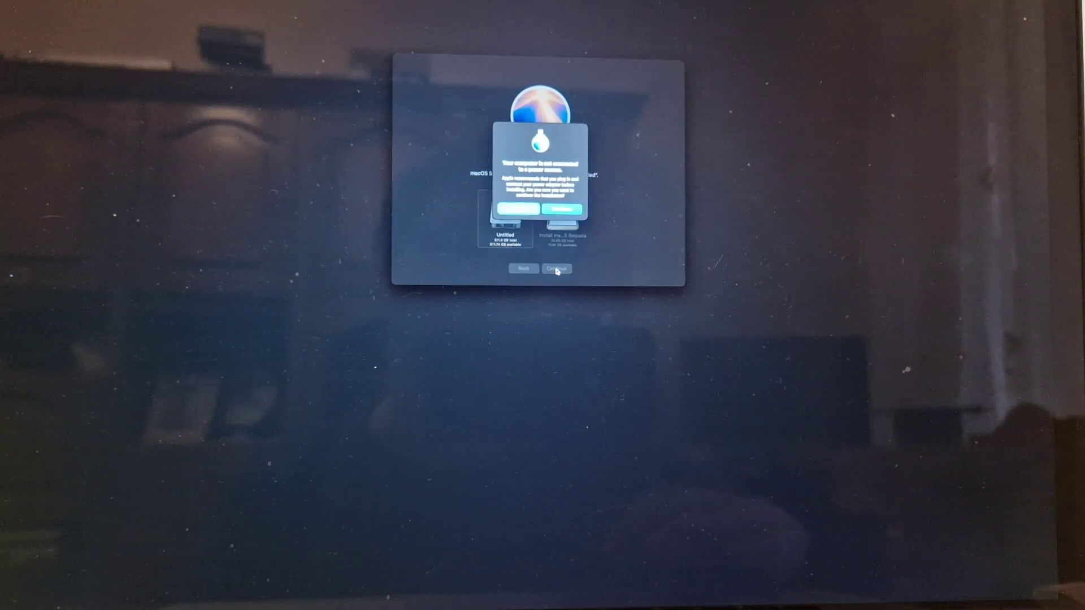
{"action": "left_click", "coordinate": [562, 209]}
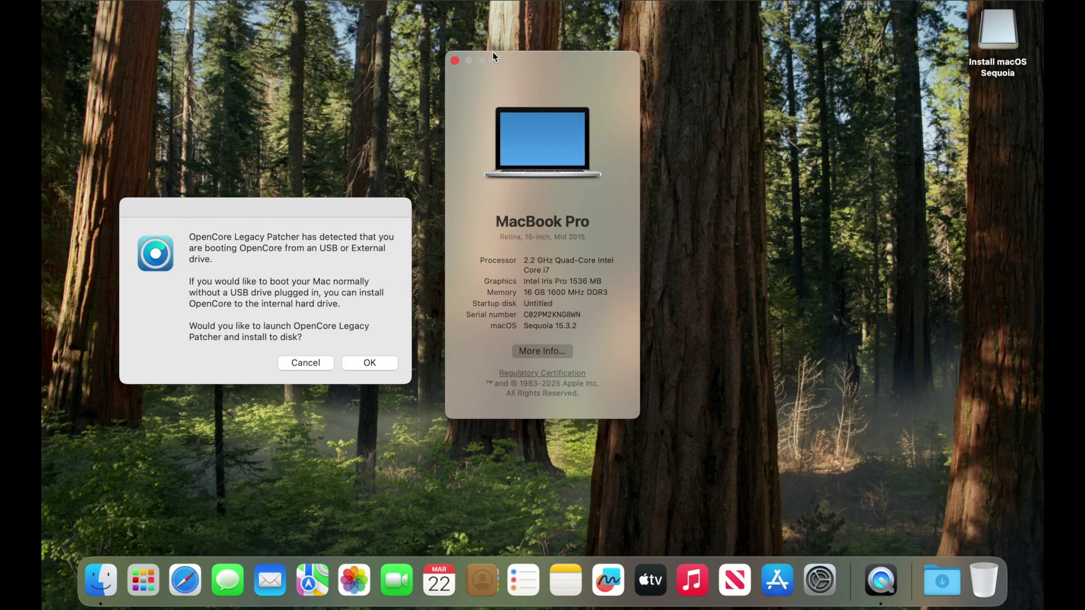
Step: Close the MacBook Pro system information window and move the OpenCore Legacy Patcher dialog to the upper middle of the desktop
{"action": "left_click", "coordinate": [455, 60]}
{"action": "left_click_drag", "start_coordinate": [273, 208], "coordinate": [564, 126]}
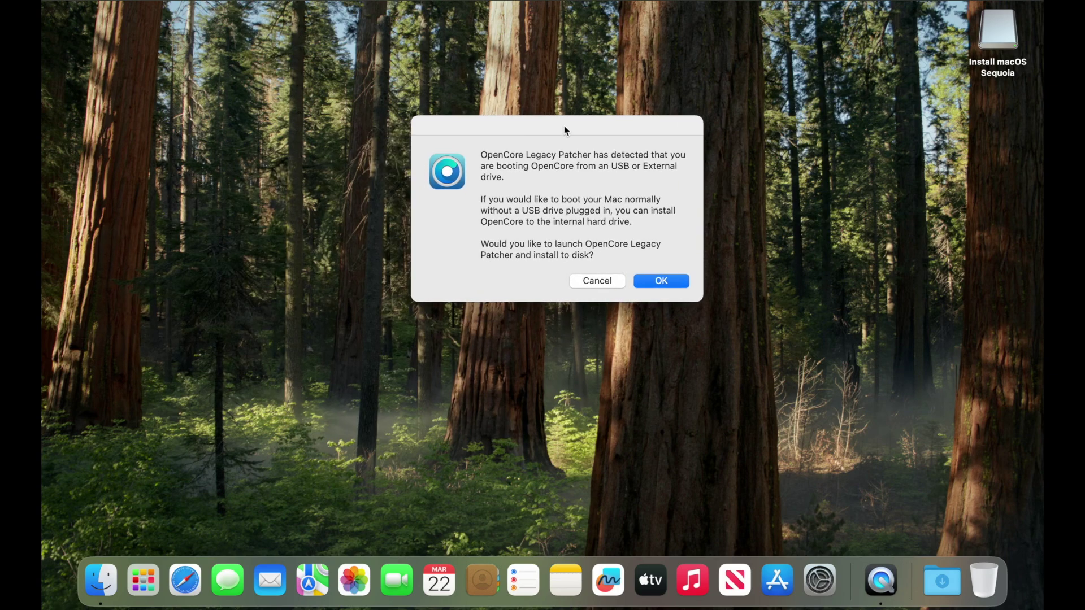